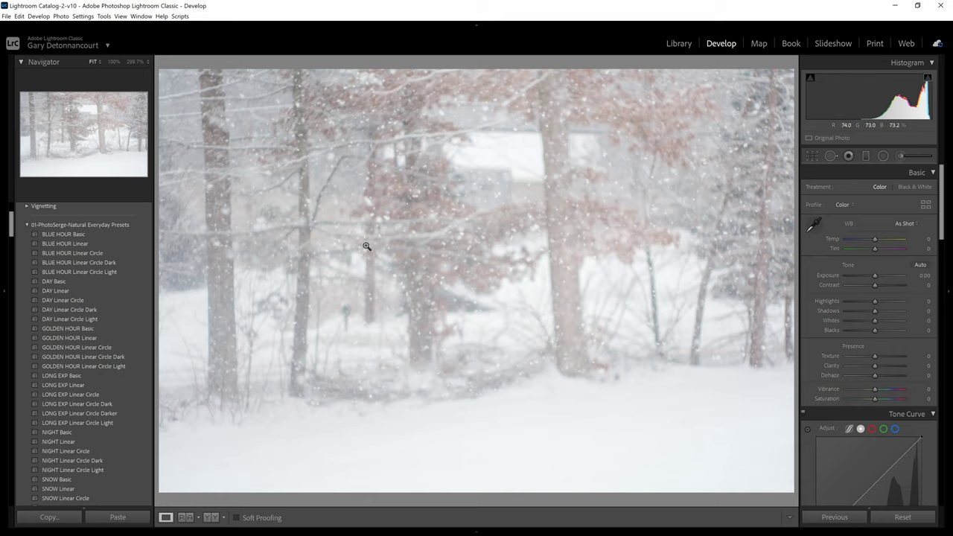
# Show the filmstrip and check the snowy photo's Edit In list, which holds only Photoshop and Sharpen AI.
pyautogui.moveTo(477, 530)
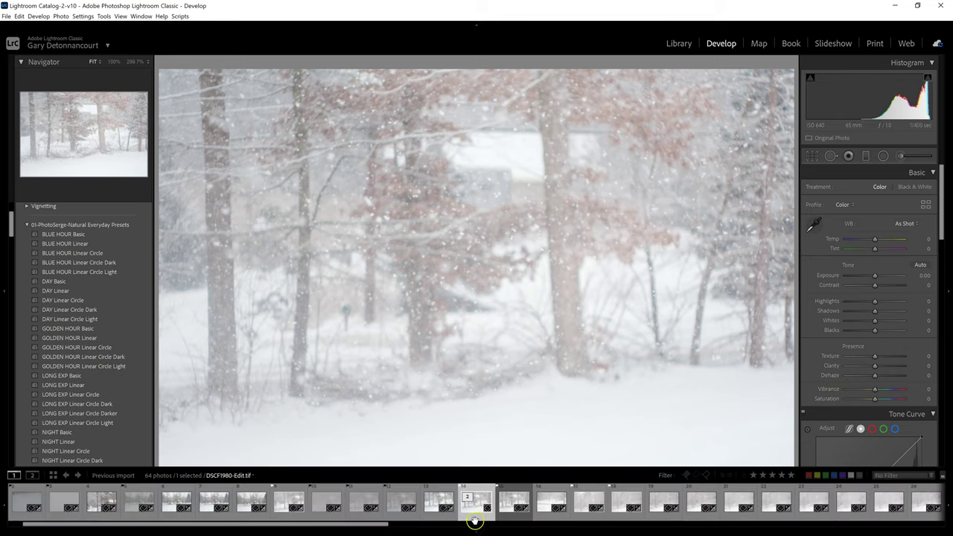
pyautogui.press('t')
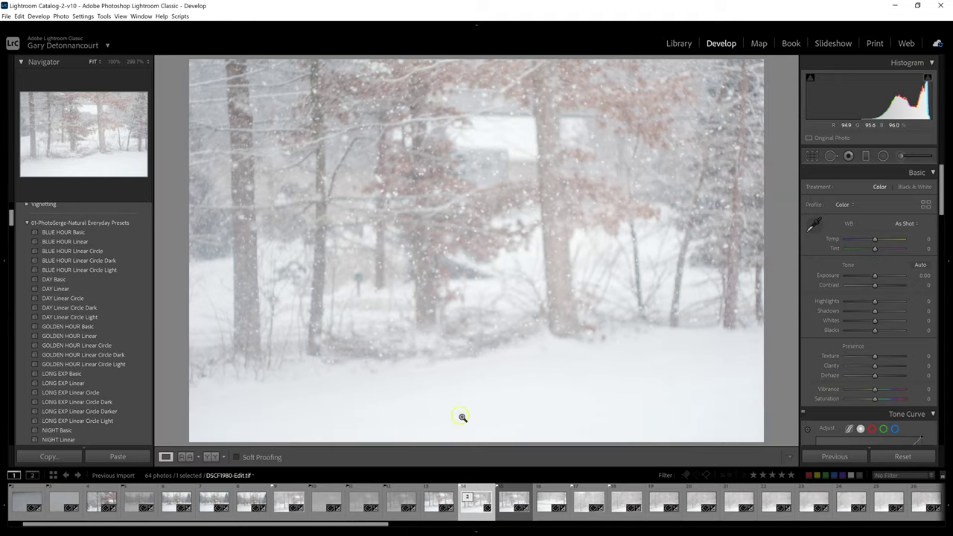
pyautogui.rightClick(469, 505)
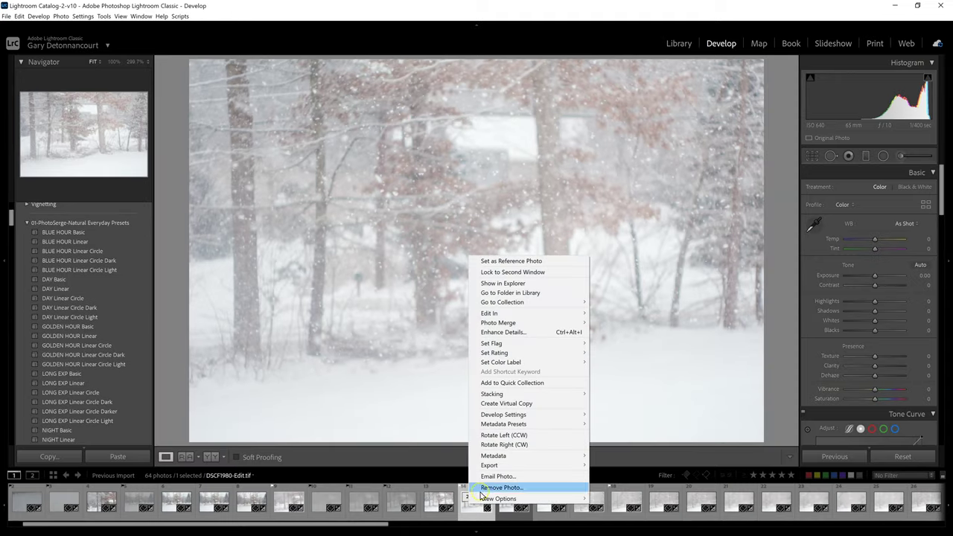
pyautogui.moveTo(500, 315)
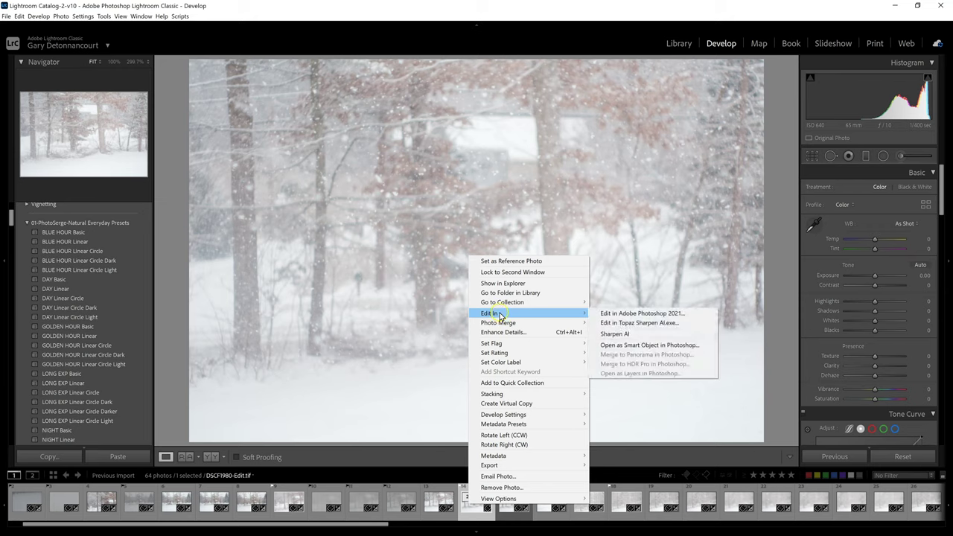
pyautogui.click(636, 334)
pyautogui.click(632, 324)
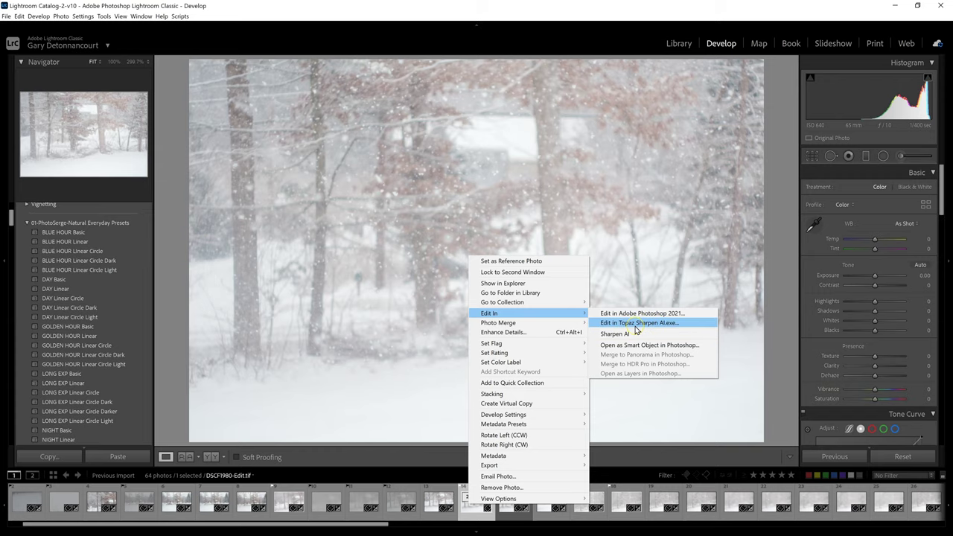
pyautogui.click(636, 330)
pyautogui.moveTo(553, 245); pyautogui.dragTo(293, 245)
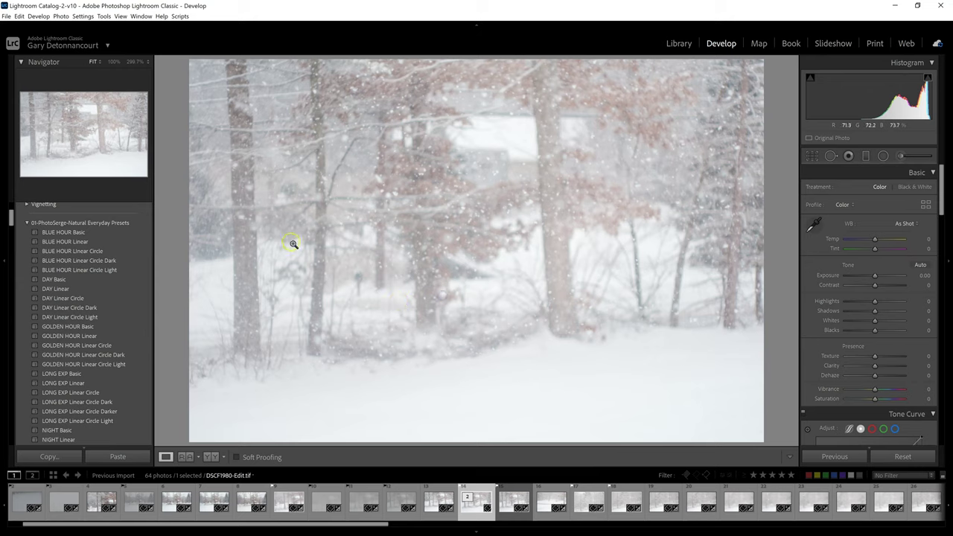
# Go to Edit > Preferences > External Editing and bring up the editor browser at the Sharpen AI folder.
pyautogui.click(18, 16)
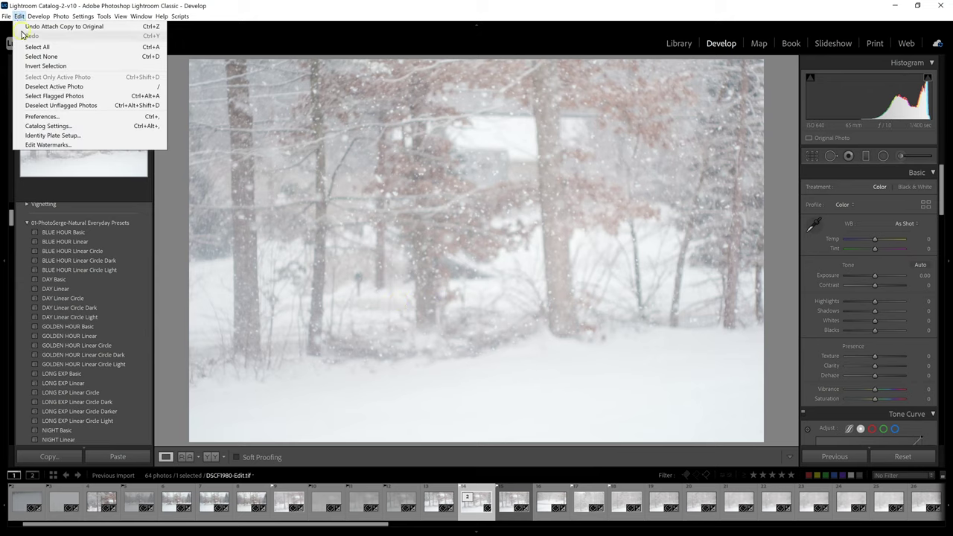
pyautogui.click(21, 119)
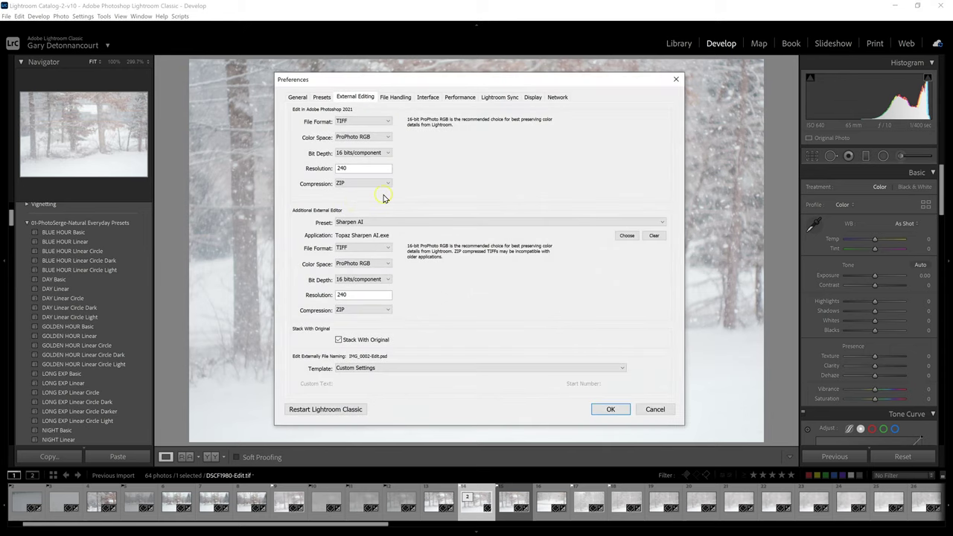
pyautogui.click(333, 225)
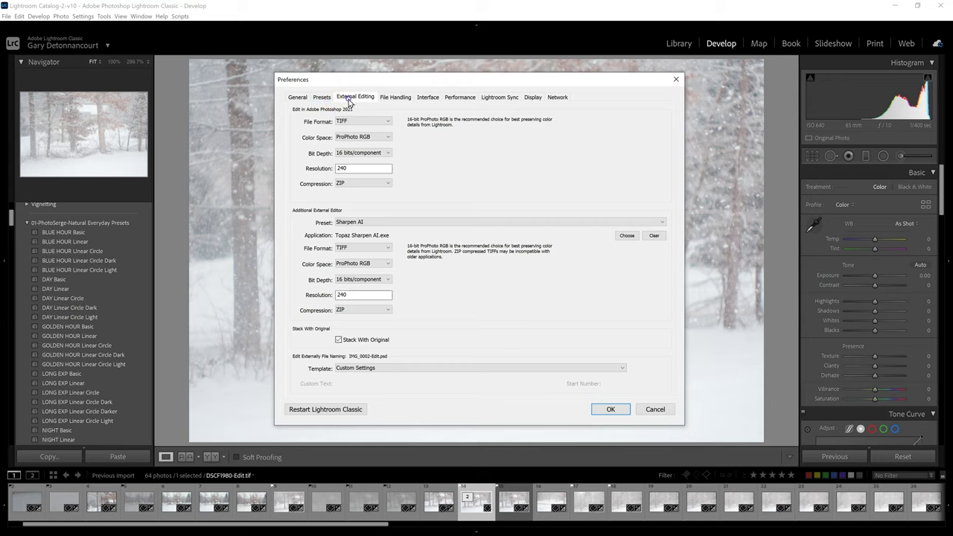
pyautogui.click(436, 171)
pyautogui.click(449, 156)
# Browse for a different editor application, navigating to C:\Program Files.
pyautogui.click(622, 235)
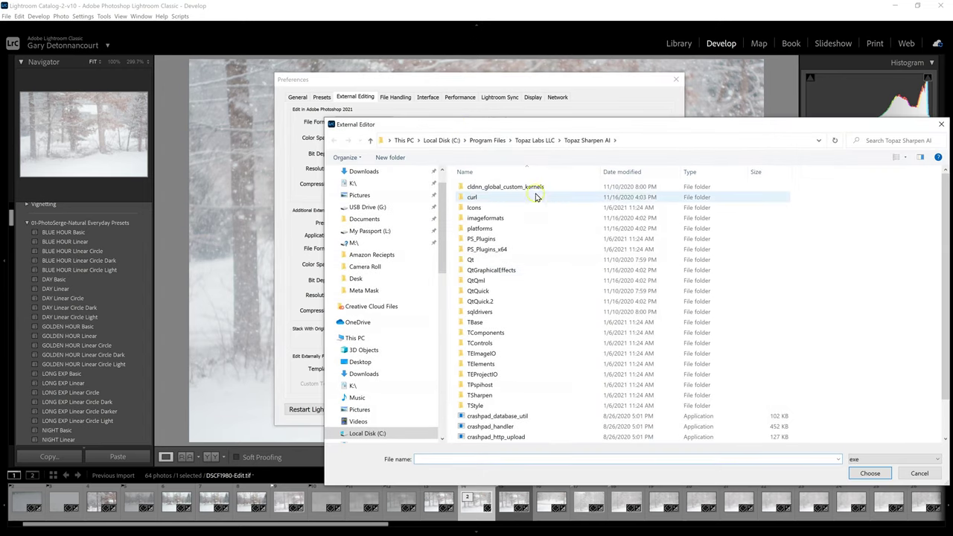
pyautogui.moveTo(530, 124); pyautogui.dragTo(400, 79)
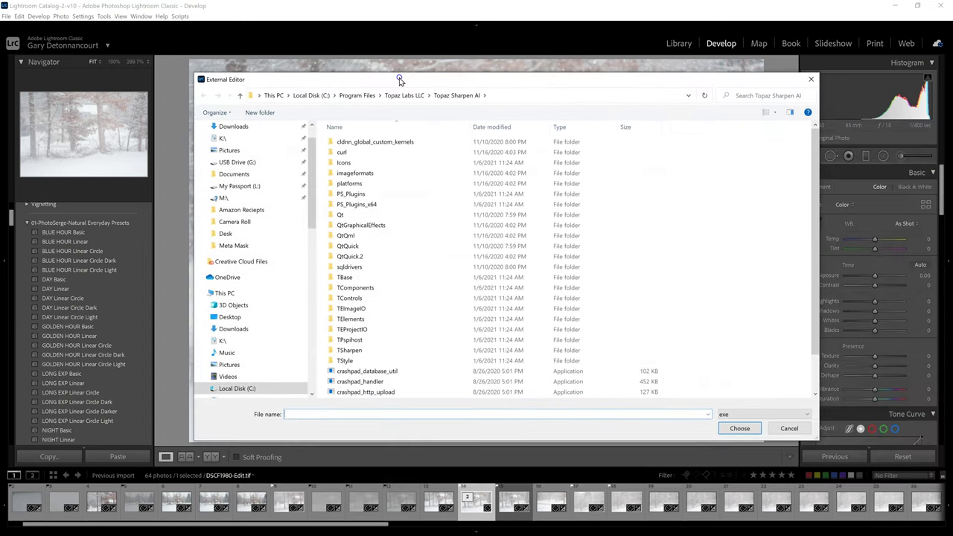
pyautogui.click(230, 390)
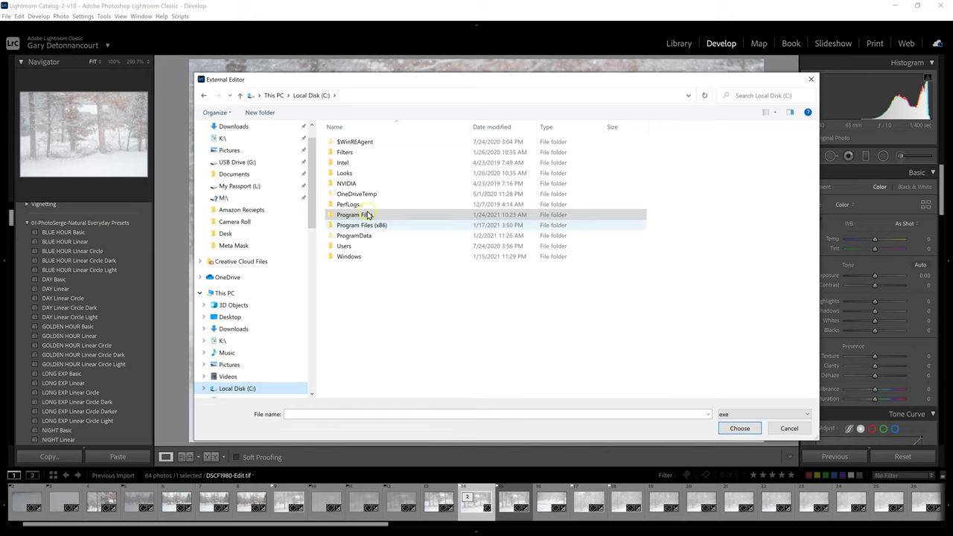
pyautogui.doubleClick(353, 216)
pyautogui.scroll(-5, 364, 231)
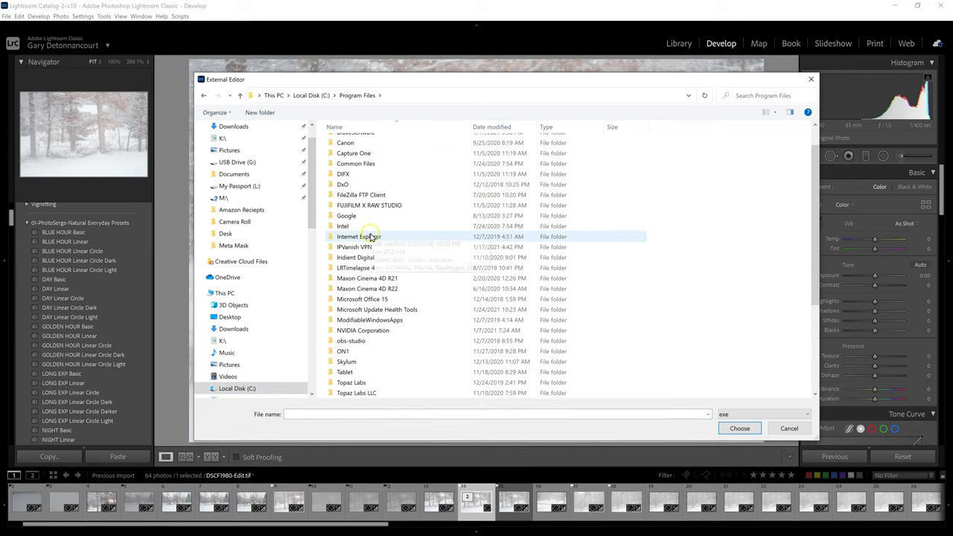
pyautogui.scroll(-2, 370, 236)
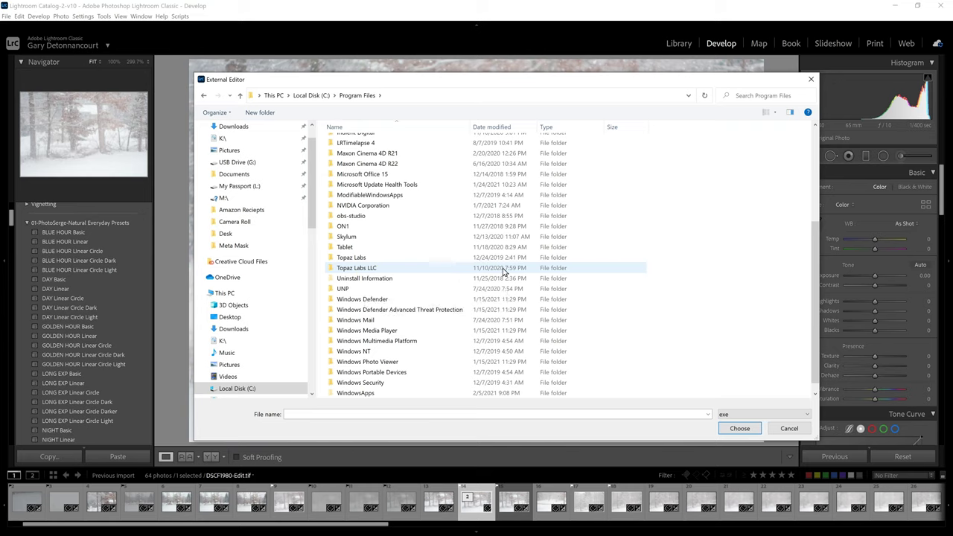
# Enter Topaz Labs LLC > Topaz Mask AI and select the Topaz Mask AI application.
pyautogui.doubleClick(345, 268)
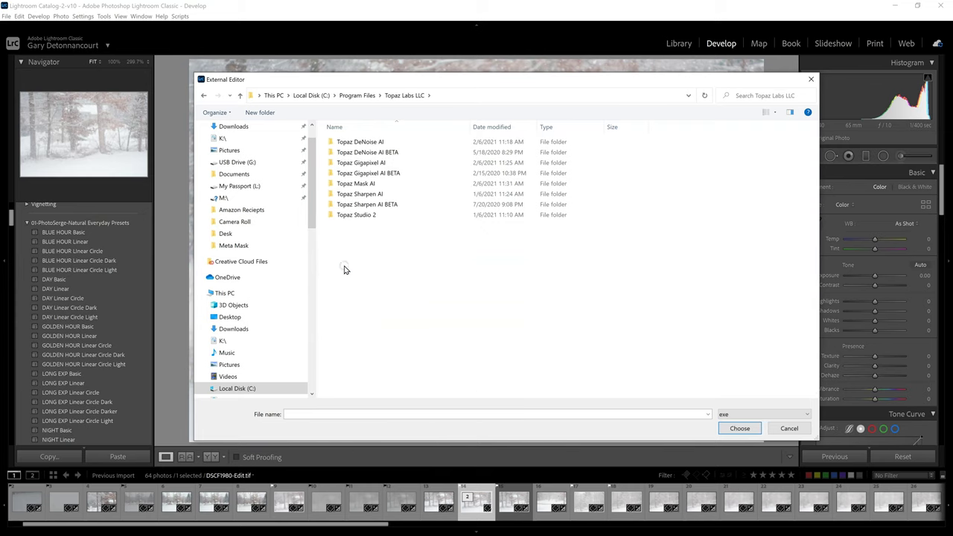
pyautogui.click(410, 207)
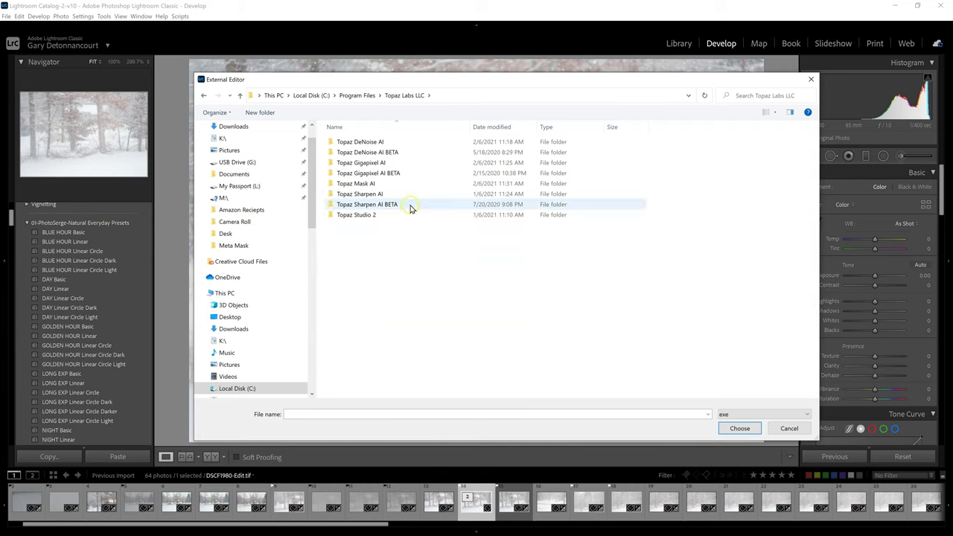
pyautogui.click(369, 185)
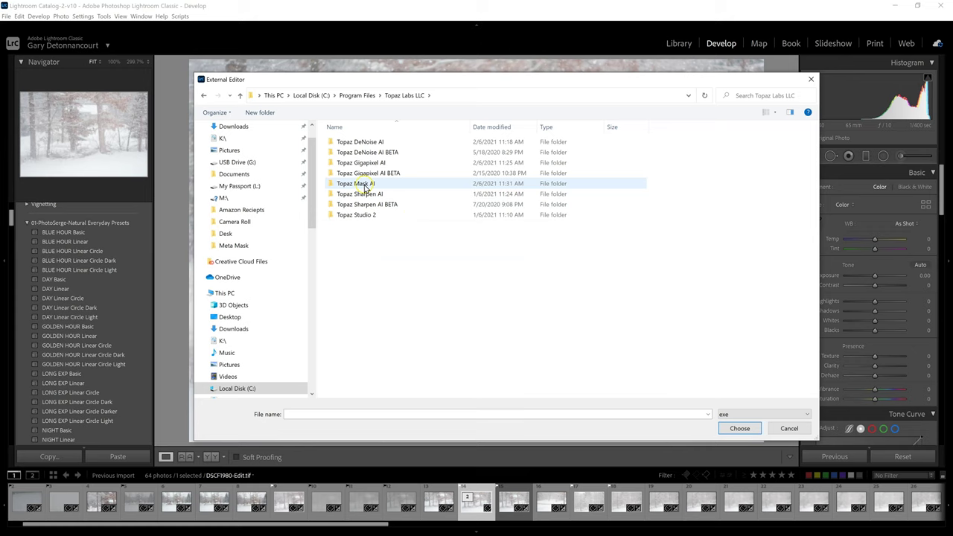
pyautogui.doubleClick(347, 186)
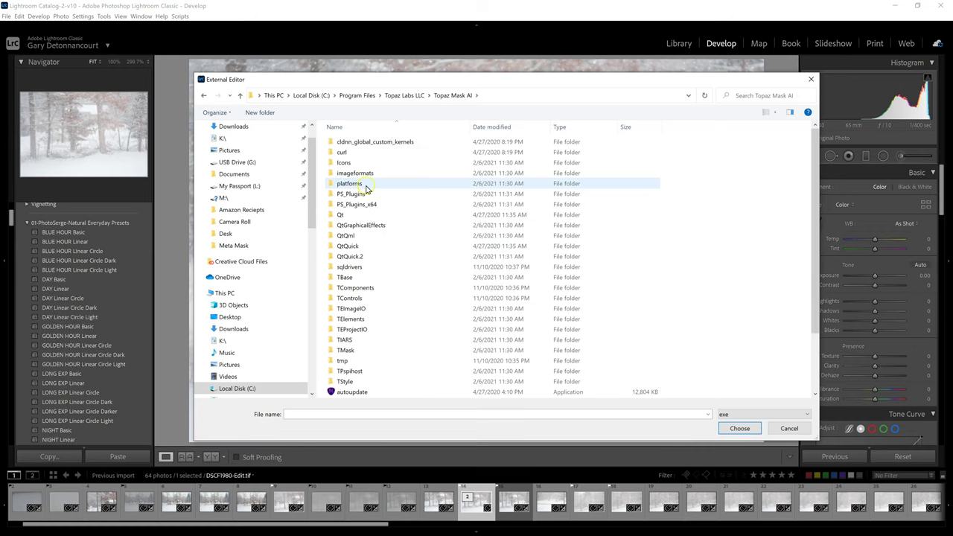
pyautogui.scroll(-2, 380, 273)
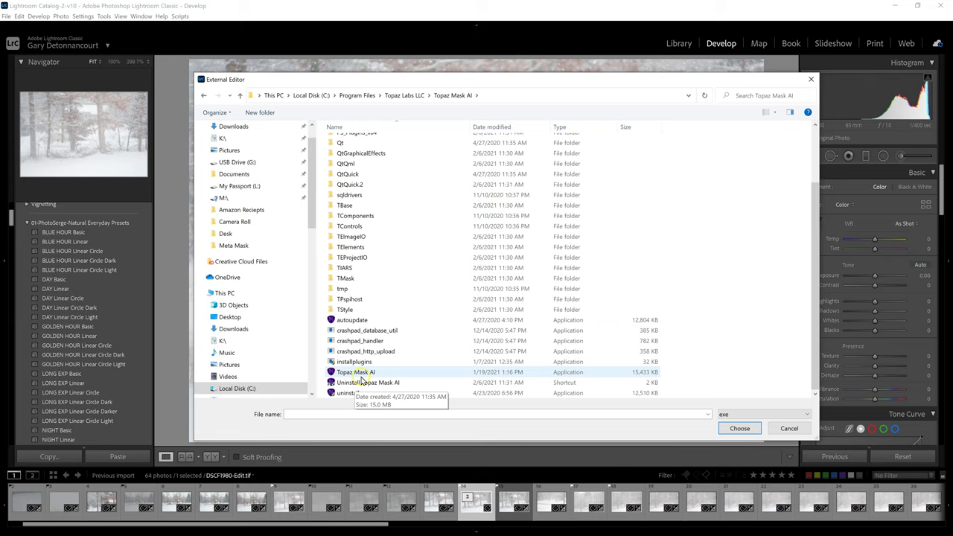
pyautogui.click(360, 376)
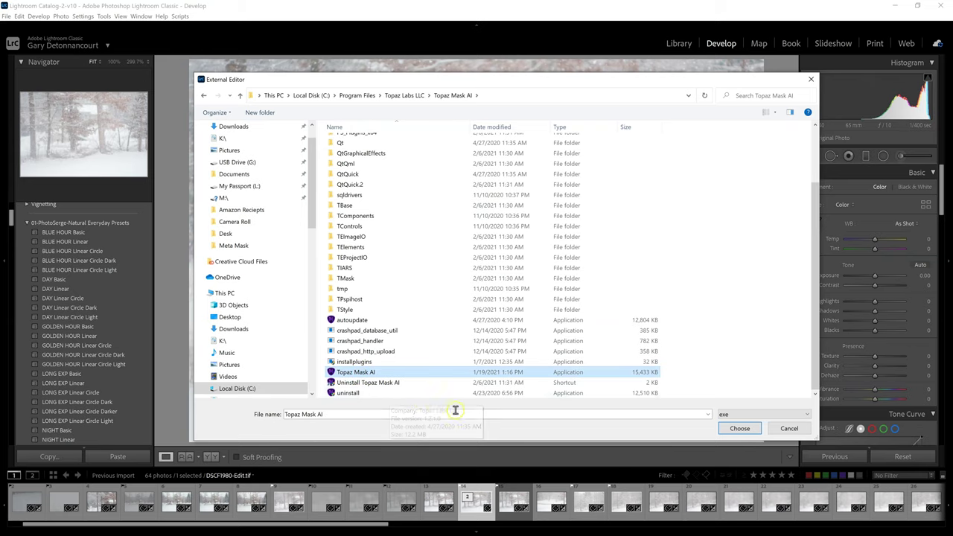
# Set Topaz Mask AI.exe as the additional external editor and save it as preset 'Mask AI'.
pyautogui.click(740, 429)
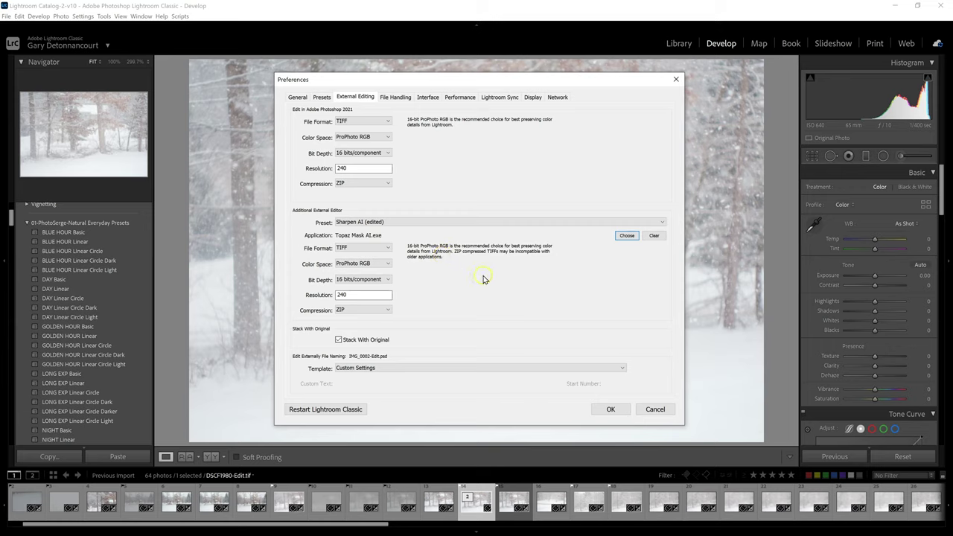
pyautogui.click(461, 221)
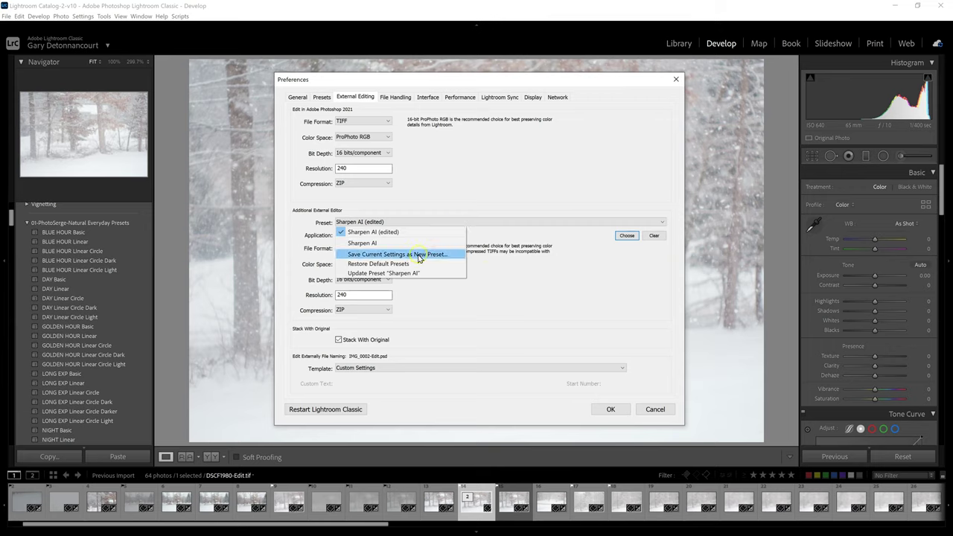
pyautogui.click(418, 255)
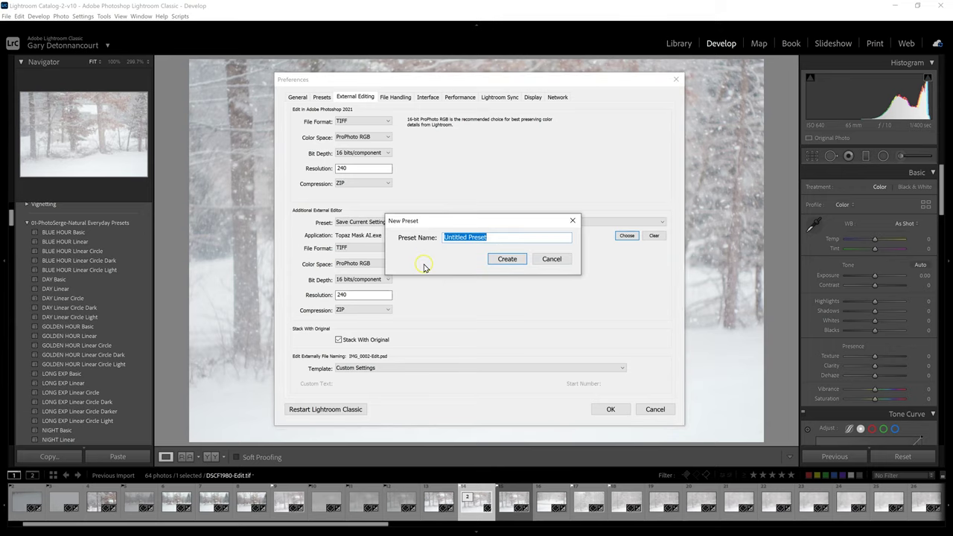
pyautogui.write('Mask AI')
pyautogui.click(503, 258)
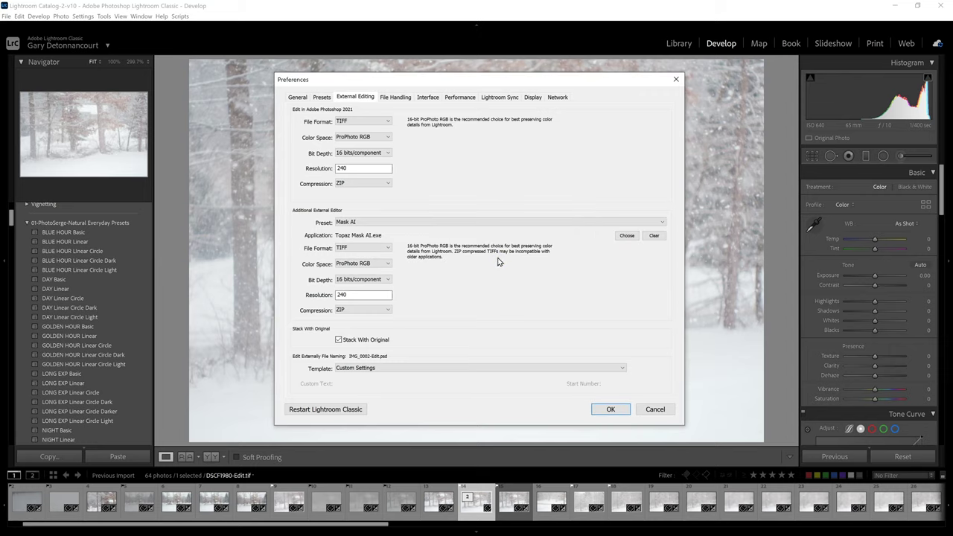
# Close preferences and send the snowy photo to Mask AI as a copy with Lightroom adjustments.
pyautogui.click(608, 408)
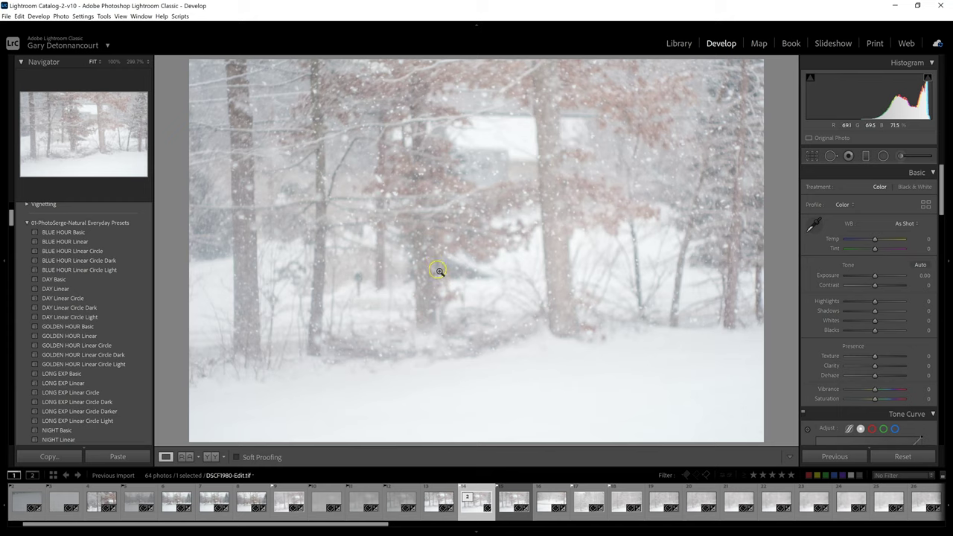
pyautogui.rightClick(465, 506)
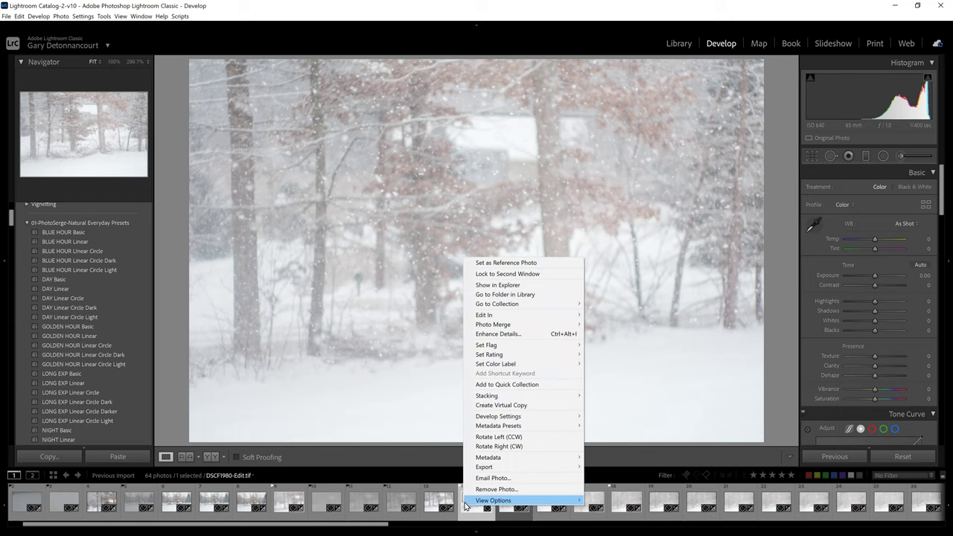
pyautogui.moveTo(493, 315)
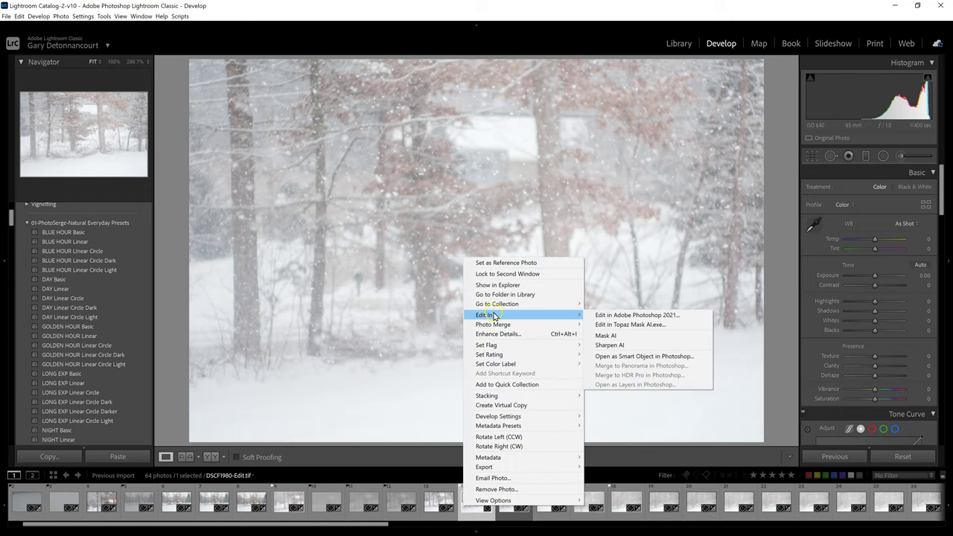
pyautogui.click(624, 346)
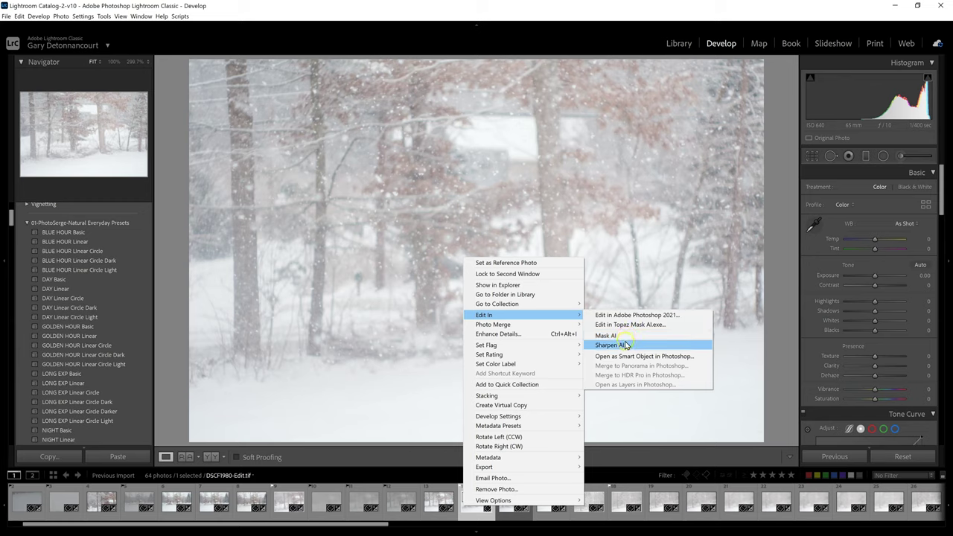
pyautogui.click(607, 337)
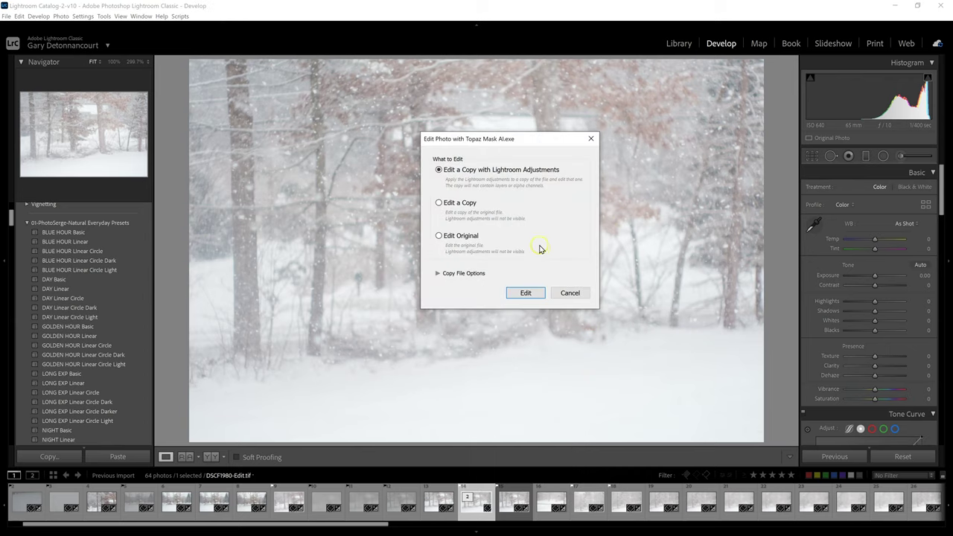
pyautogui.click(535, 296)
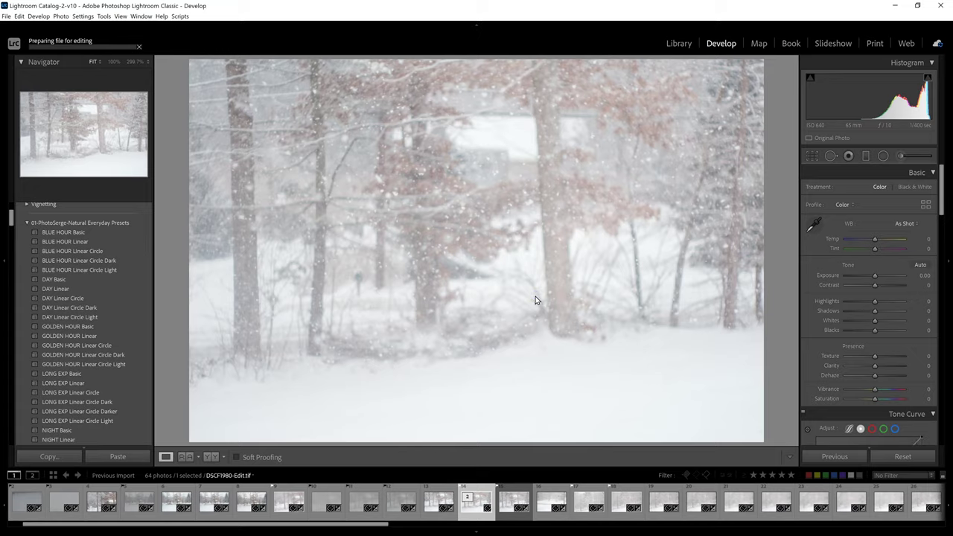